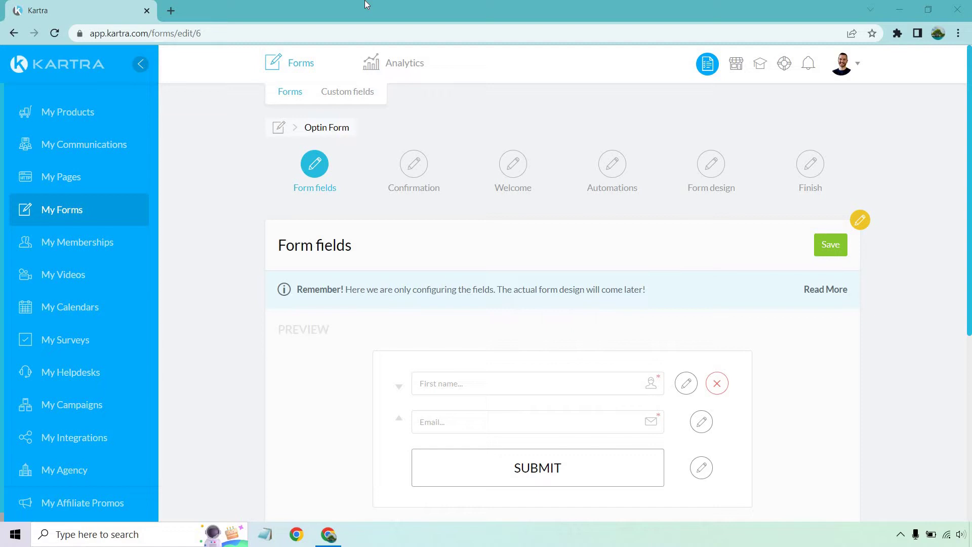
Bring the browser into focus and scroll down to the form's First name field
click(368, 6)
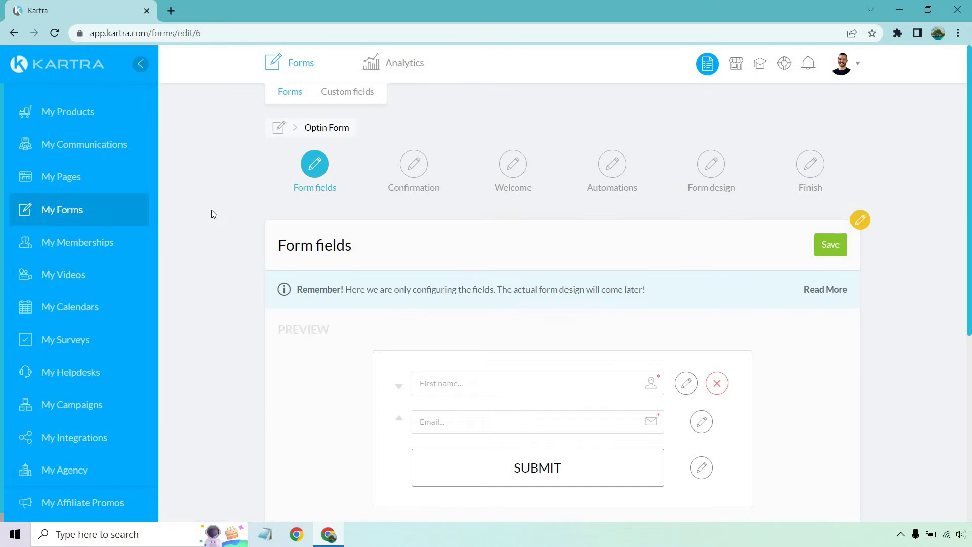
scroll(211, 210, down, 1)
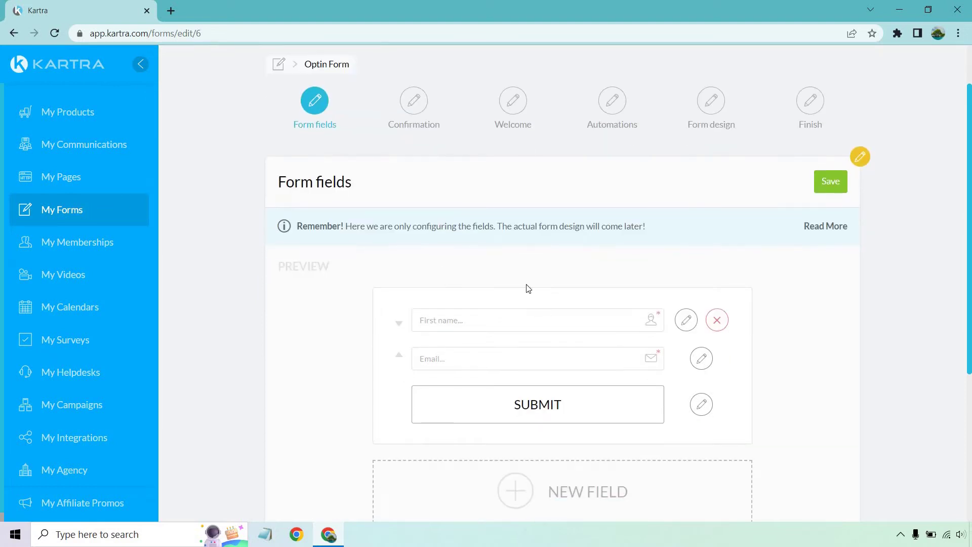
scroll(780, 301, down, 1)
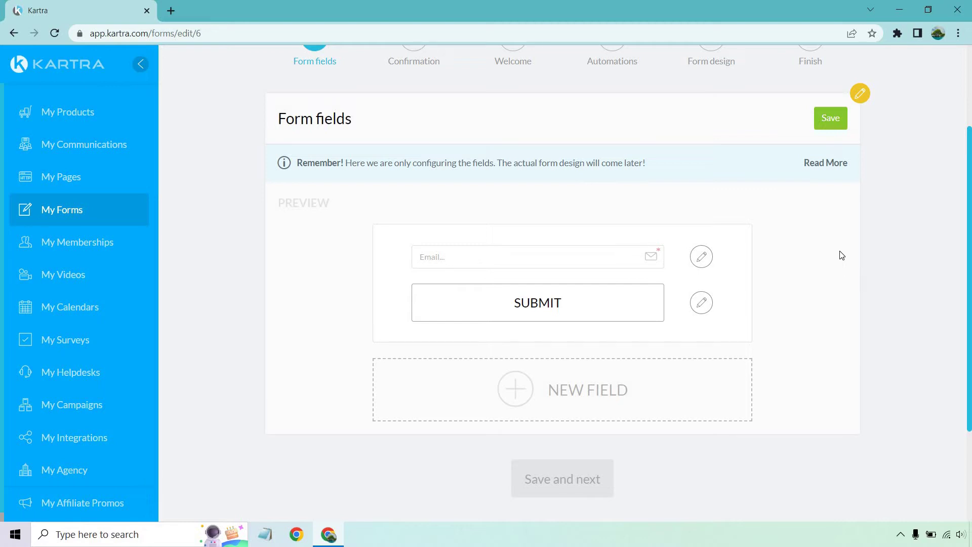
Replace the Email field placeholder with 'Enter Your Best Email' and save the field
click(702, 257)
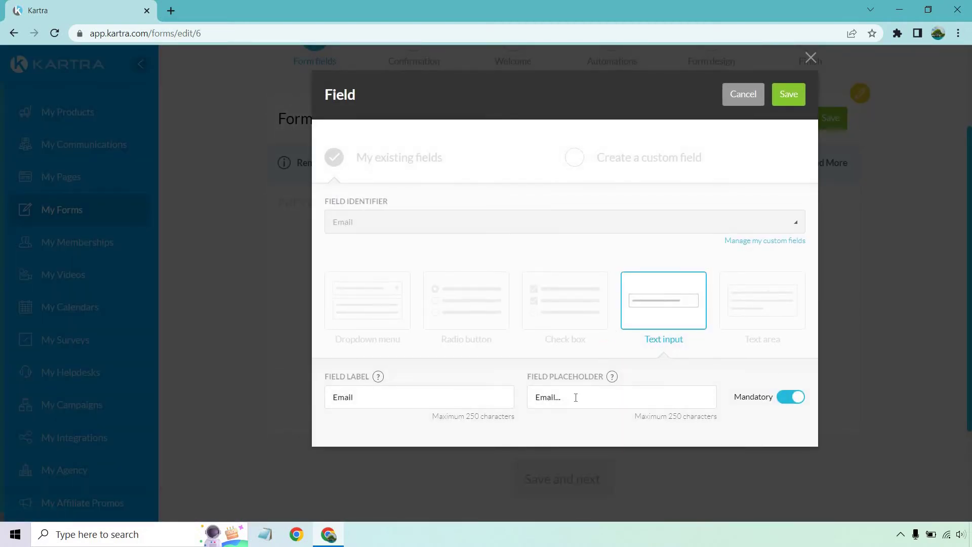
triple_click(576, 398)
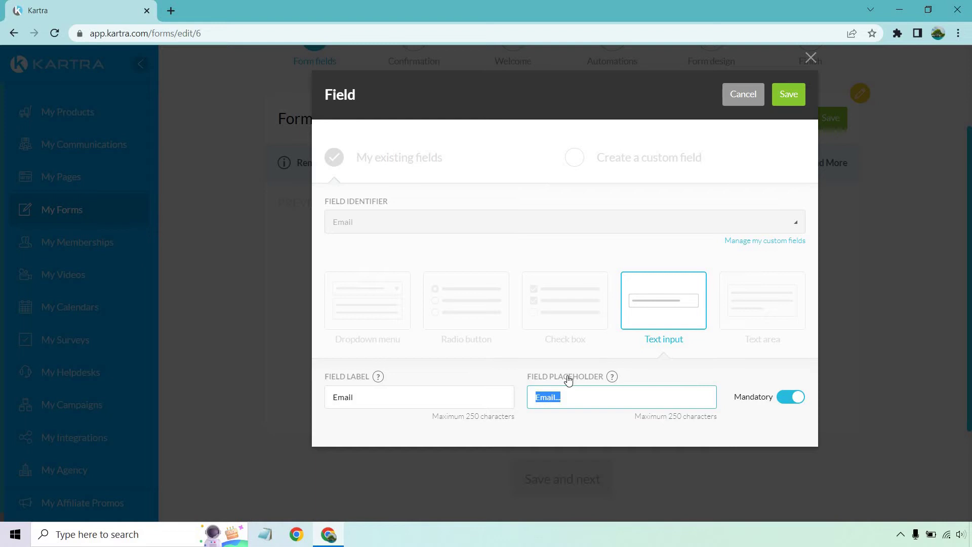
text(Enter)
click(631, 430)
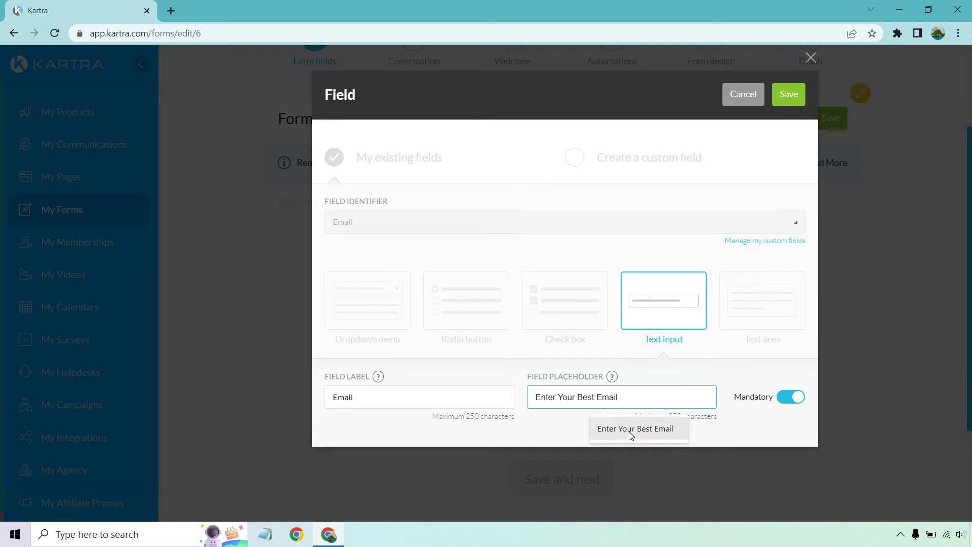
click(749, 382)
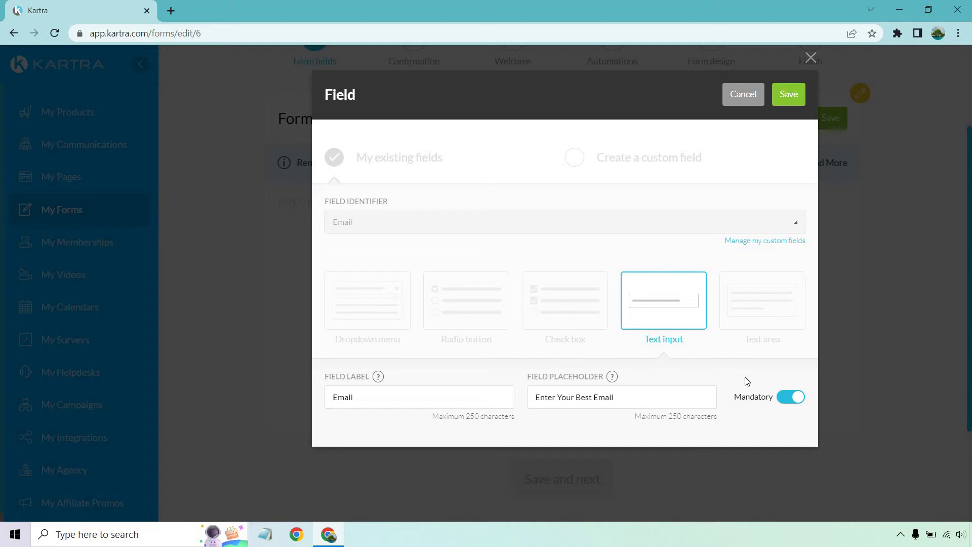
click(789, 97)
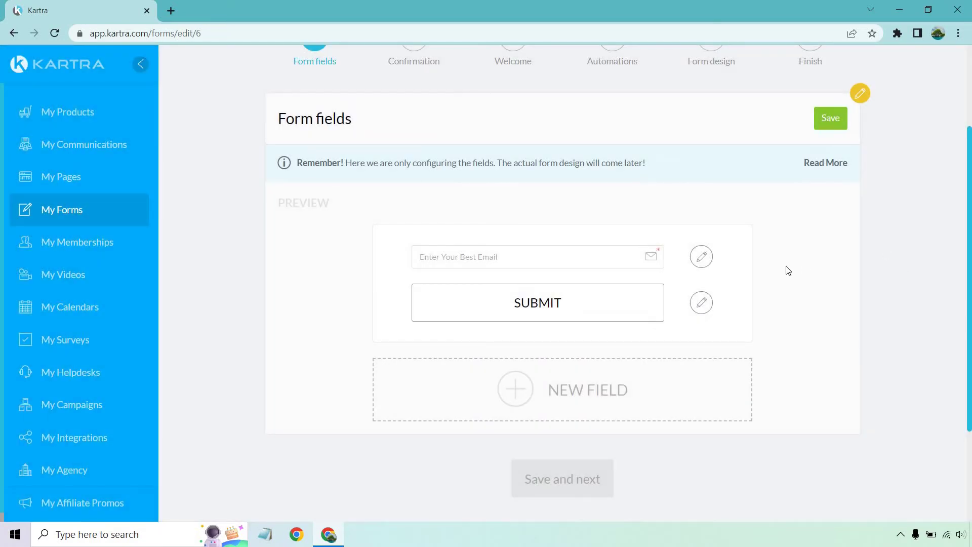
Save the email-only field setup, advance to Confirmation, and save the Single opt-in choice
scroll(651, 269, up, 2)
click(824, 182)
click(549, 343)
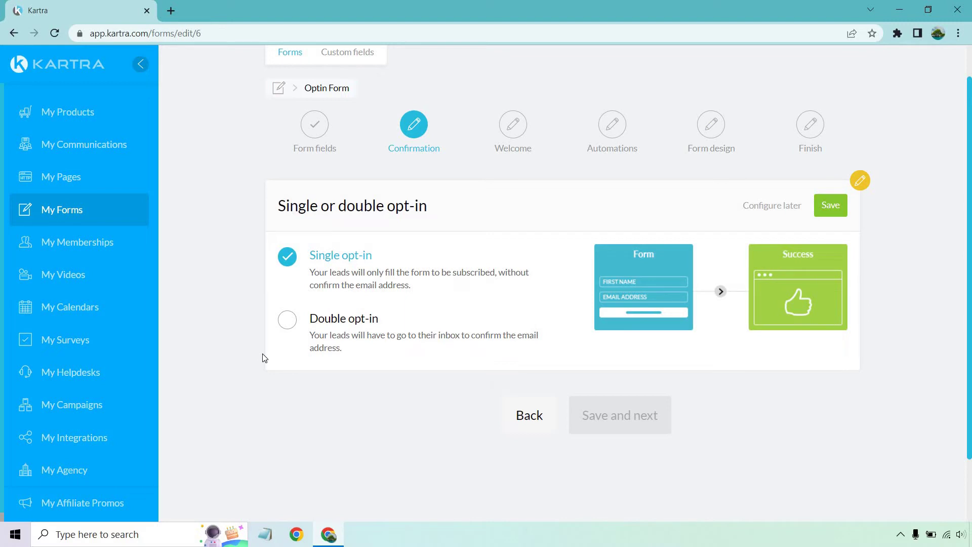
click(832, 206)
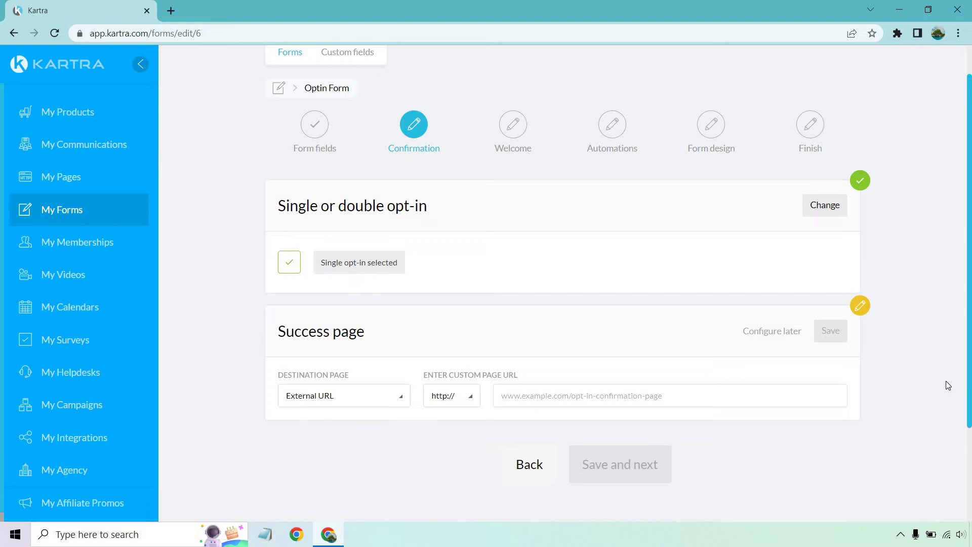
Point the success destination at the Kartra page 'Thank You Page', save, and continue
click(349, 398)
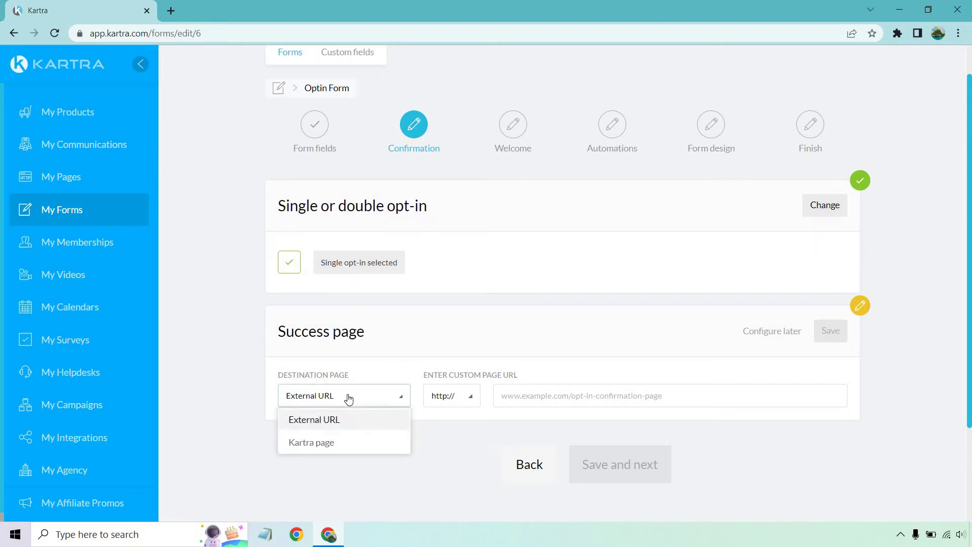
click(320, 443)
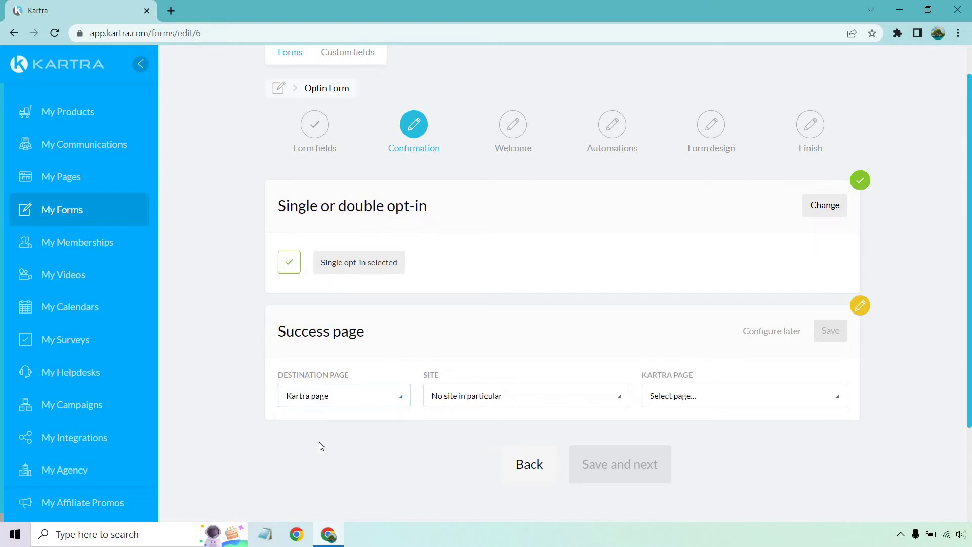
click(809, 400)
click(739, 423)
scroll(918, 334, down, 1)
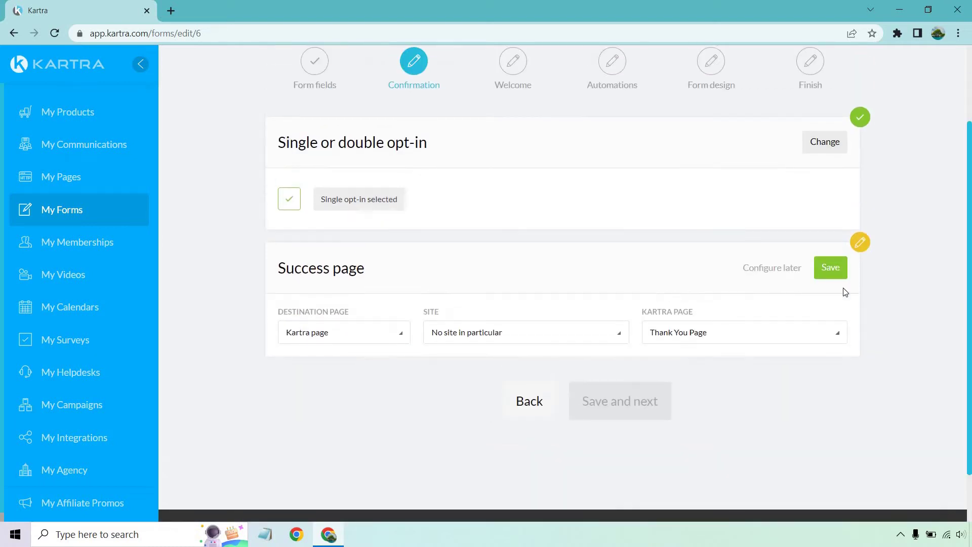
click(830, 267)
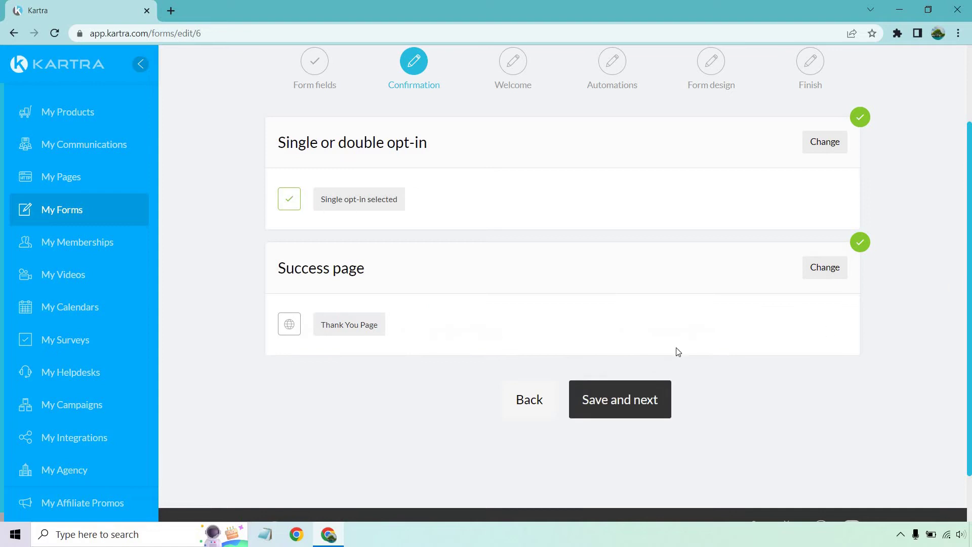
click(623, 406)
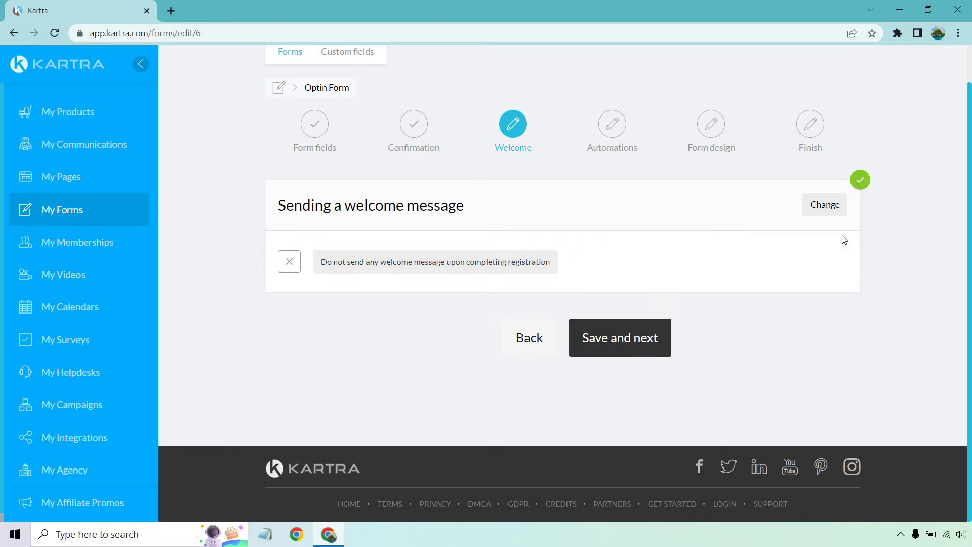
Switch the Welcome setting to send a welcome email via KartraMail, save, and scroll to the editor
click(829, 205)
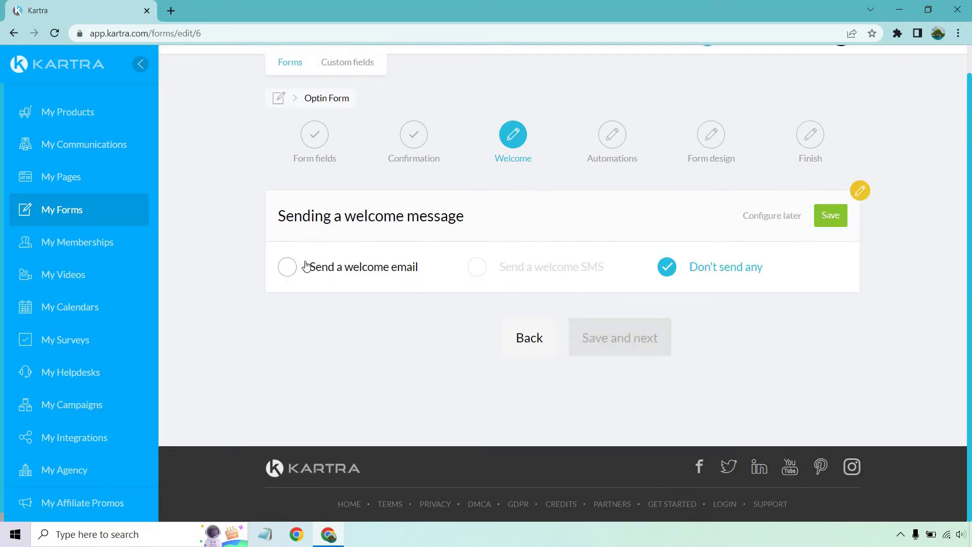
click(286, 267)
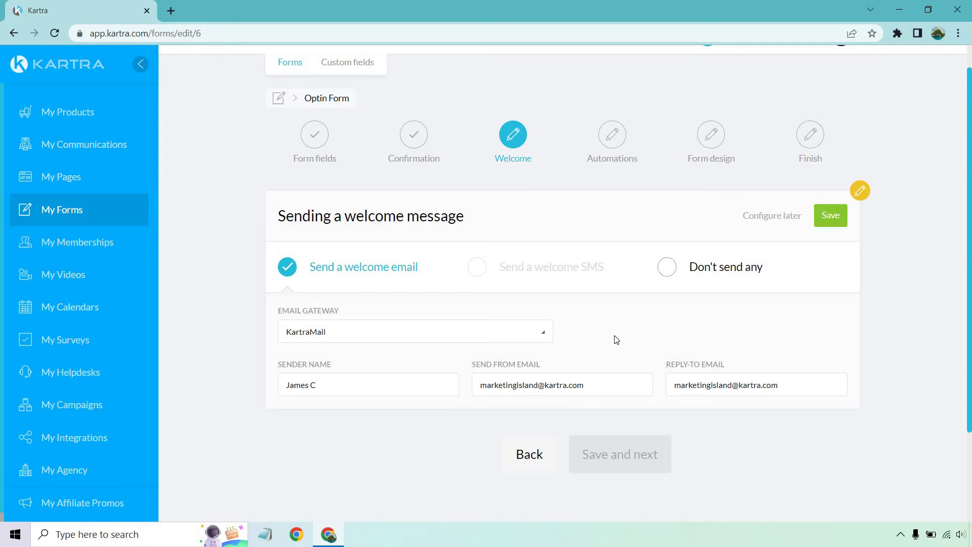
click(827, 222)
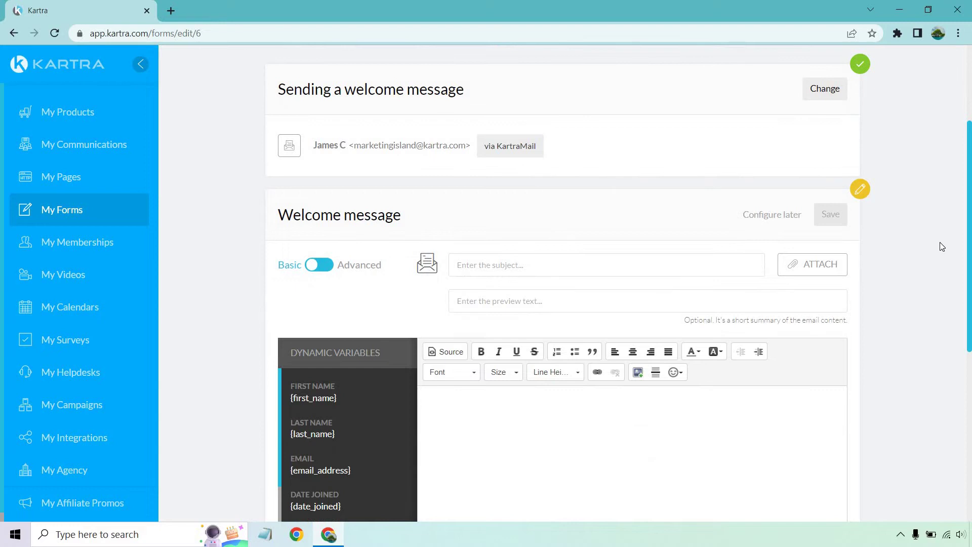
scroll(942, 247, down, 2)
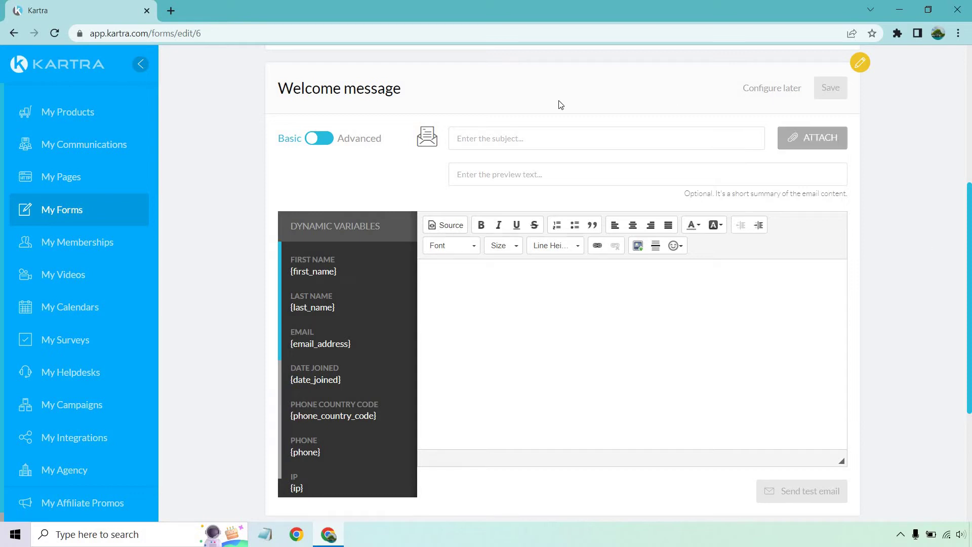
Paste the subject 'Click Here To Download Your Bonuses' and the six-line outline into the body
click(513, 134)
text(Click Here To Download Your Bonuses)
click(899, 201)
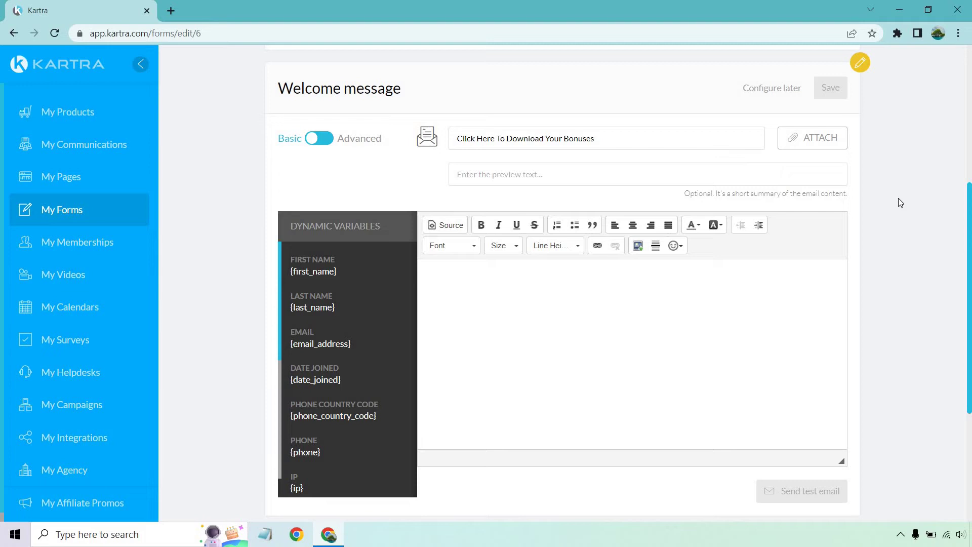
click(675, 273)
text(Welcome them, let them know why they are getting this email Give them the link for the bonuses Talk about how often they will be getting emails Benefits, benefits, benefits Sign off P.S Cliffhanger)
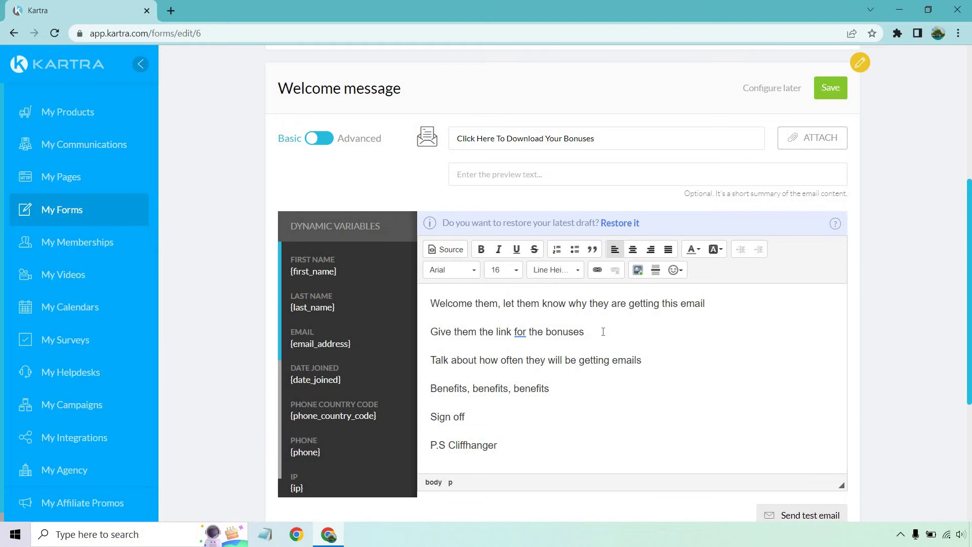
Append '(optional)' to the 'P.S Cliffhanger' line at the end of the email body
drag(600, 331, 424, 332)
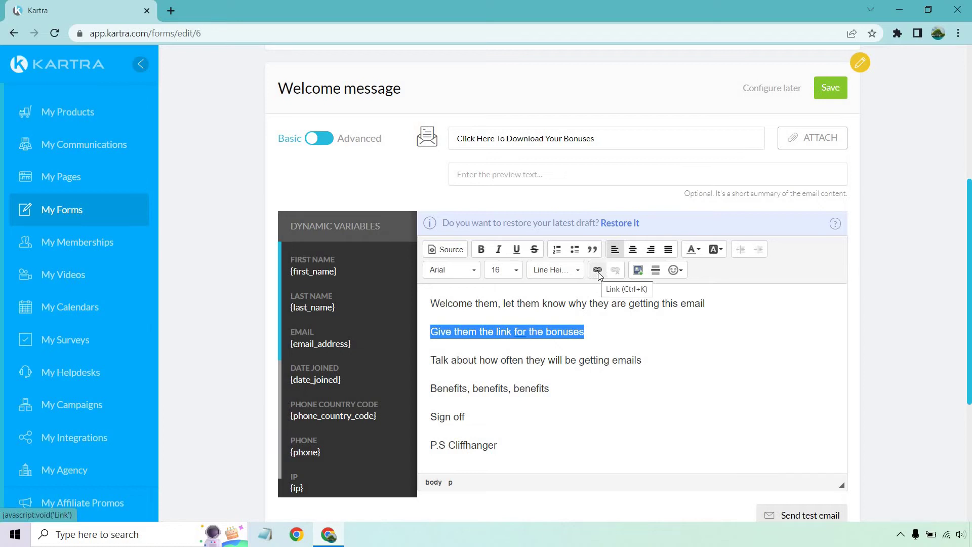
click(657, 362)
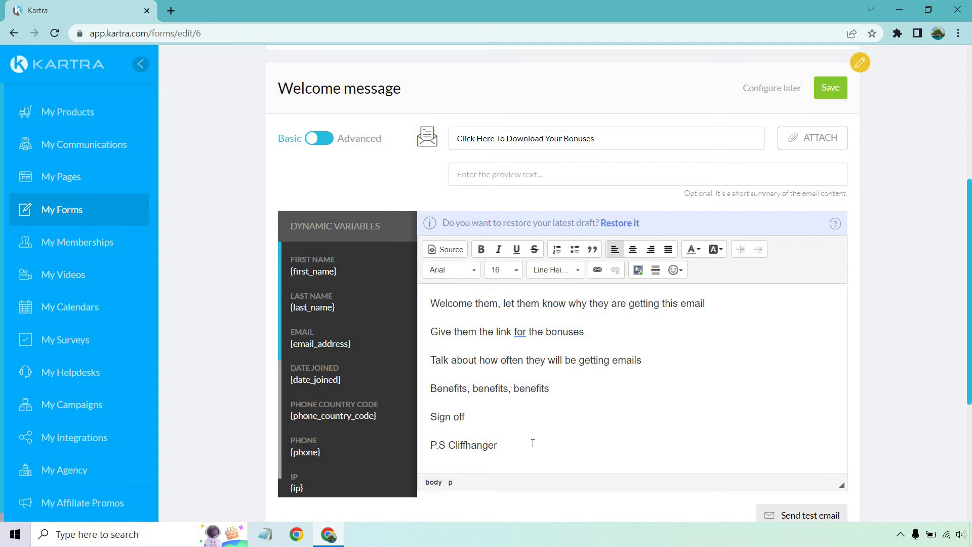
text((optional))
Save the welcome email and scroll back up to the Welcome step header
click(833, 90)
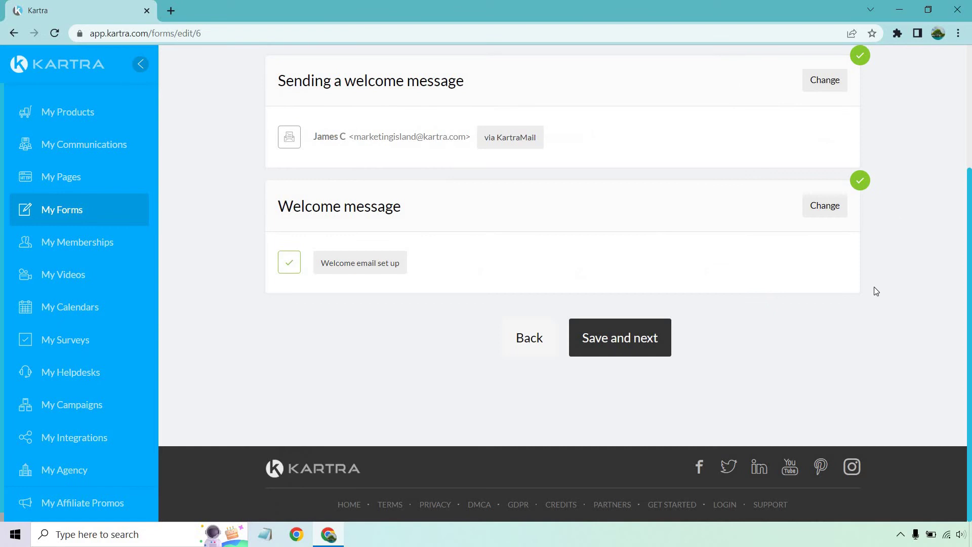
scroll(696, 402, up, 3)
Continue to the Automations step and scroll down to the Subscribe to lists section
click(640, 459)
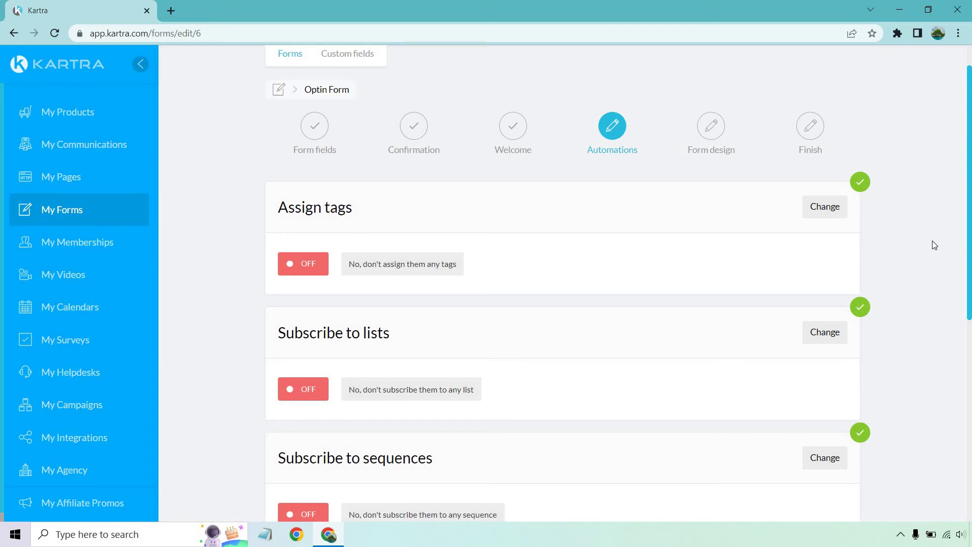
scroll(934, 246, down, 1)
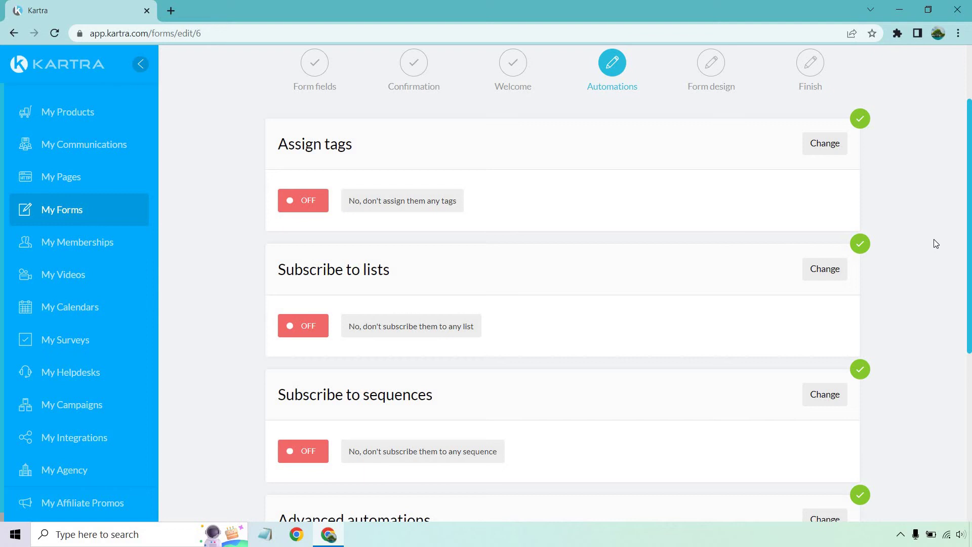
Create the list 'Optin List' described 'List For Marketing Island' and add it to the form's subscriptions
click(821, 275)
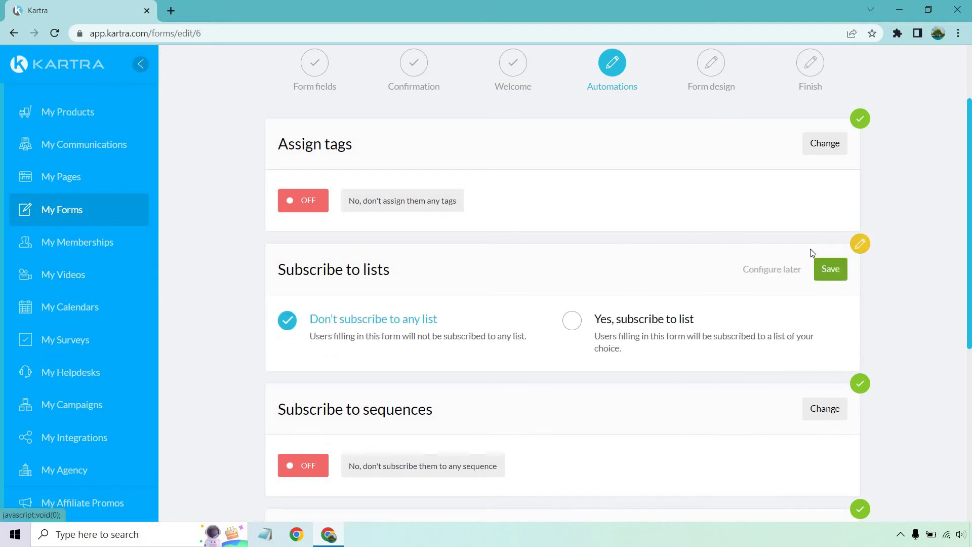
click(566, 341)
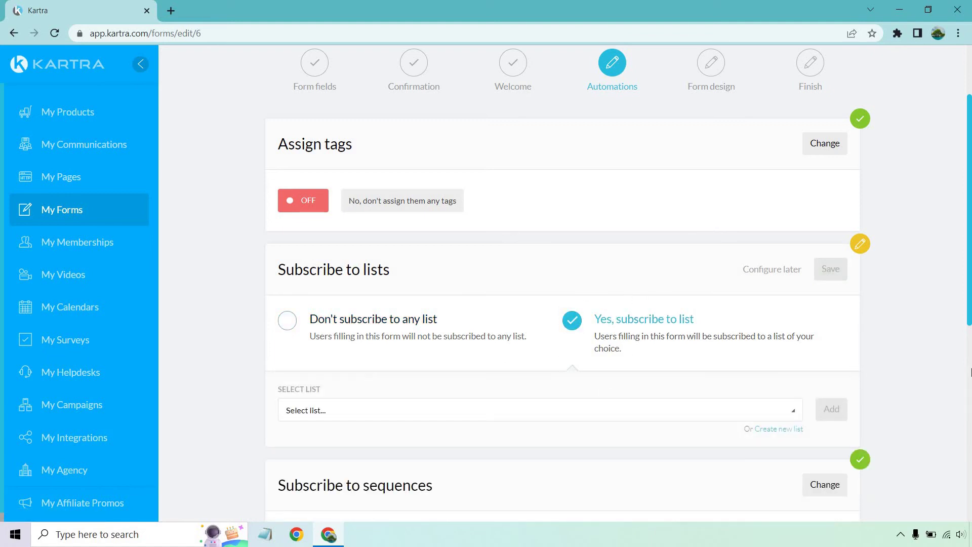
click(791, 430)
text(Optin List)
key(Tab)
text(List For Marketing Island)
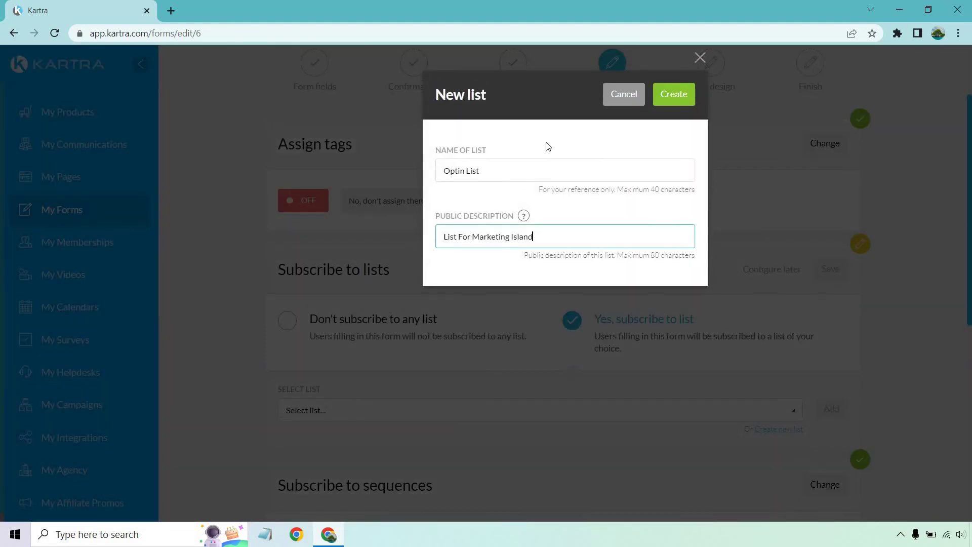
click(547, 146)
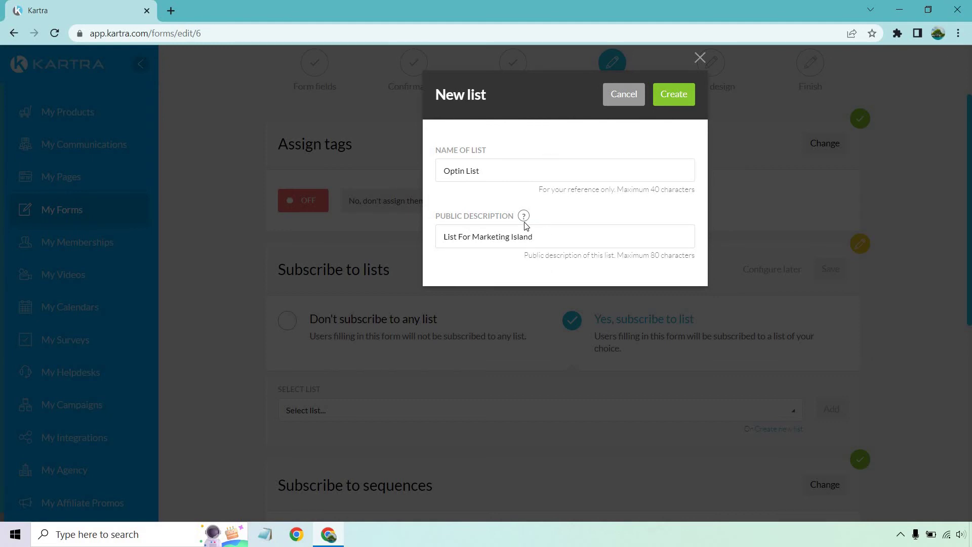
mouse_move(524, 219)
click(679, 102)
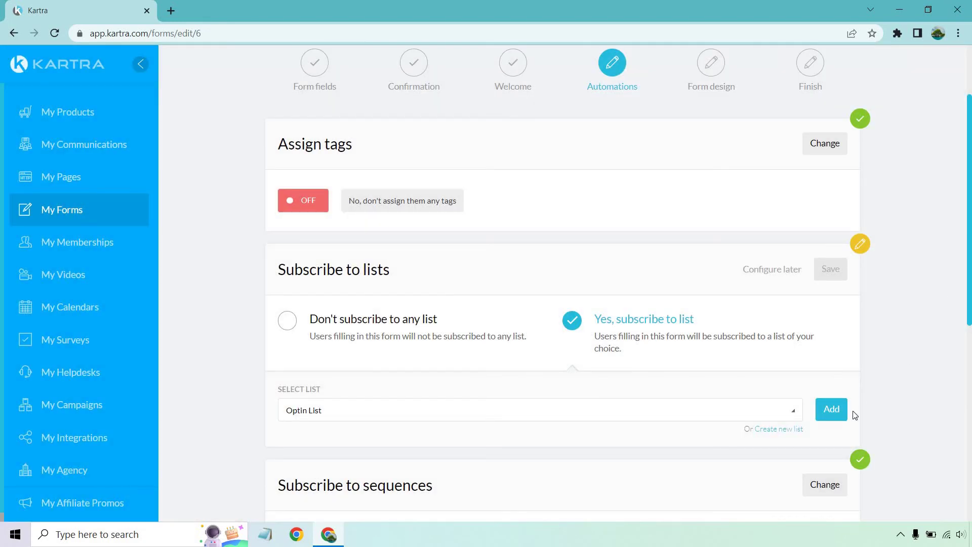
click(839, 412)
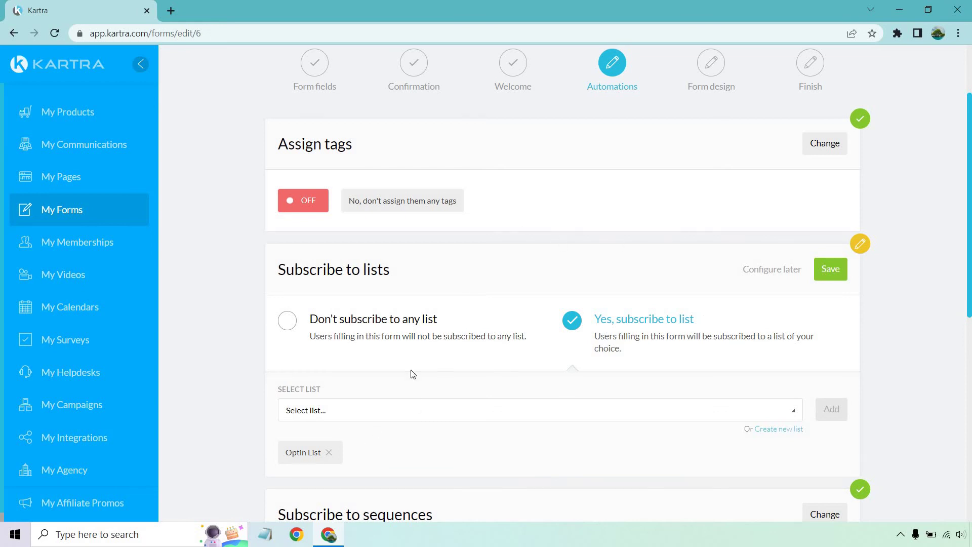
Save the list subscription automation and mark the form as used inside another Kartra page or video
click(830, 269)
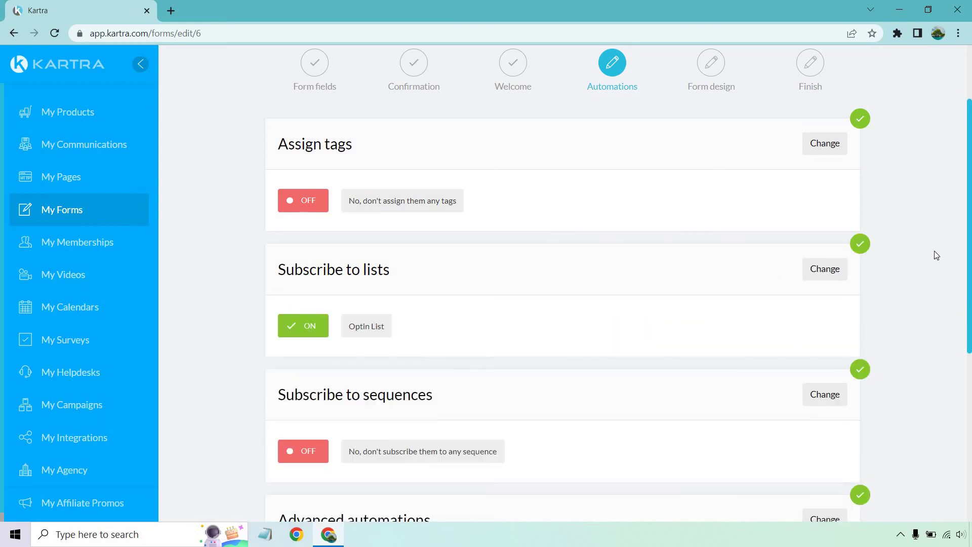
scroll(937, 255, down, 4)
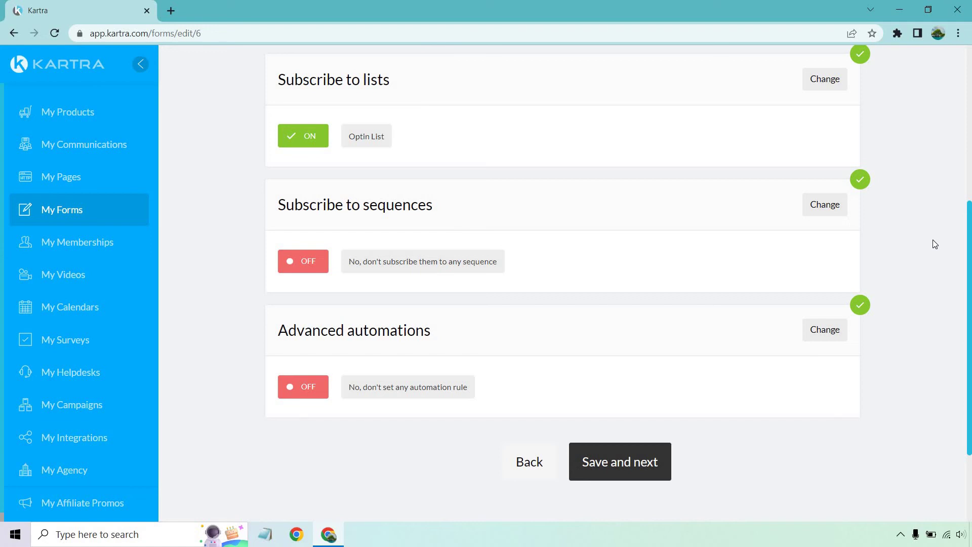
click(635, 470)
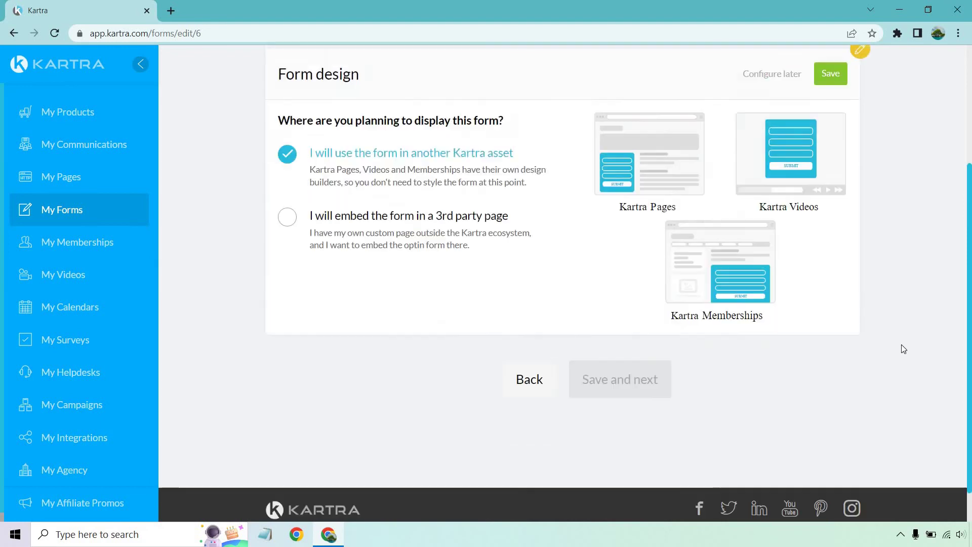
scroll(904, 349, down, 1)
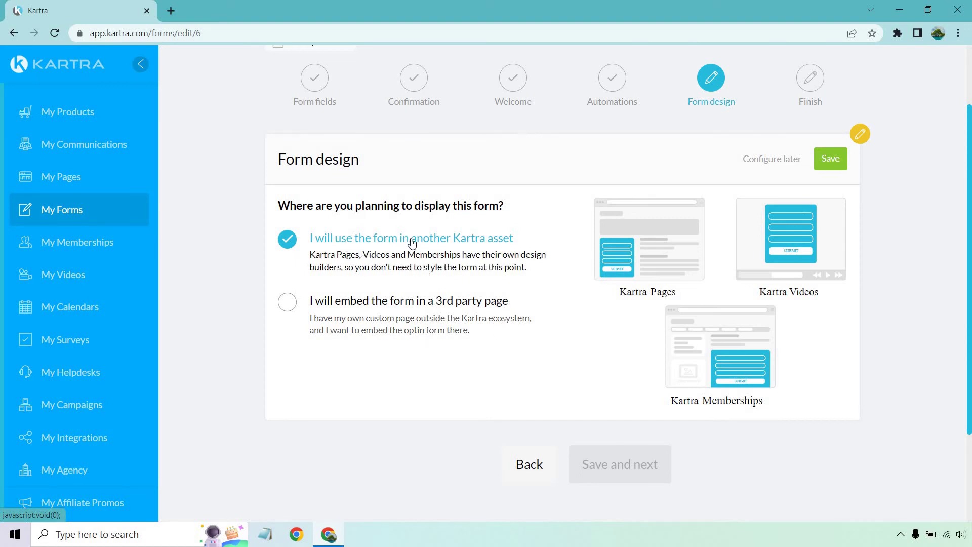
click(831, 159)
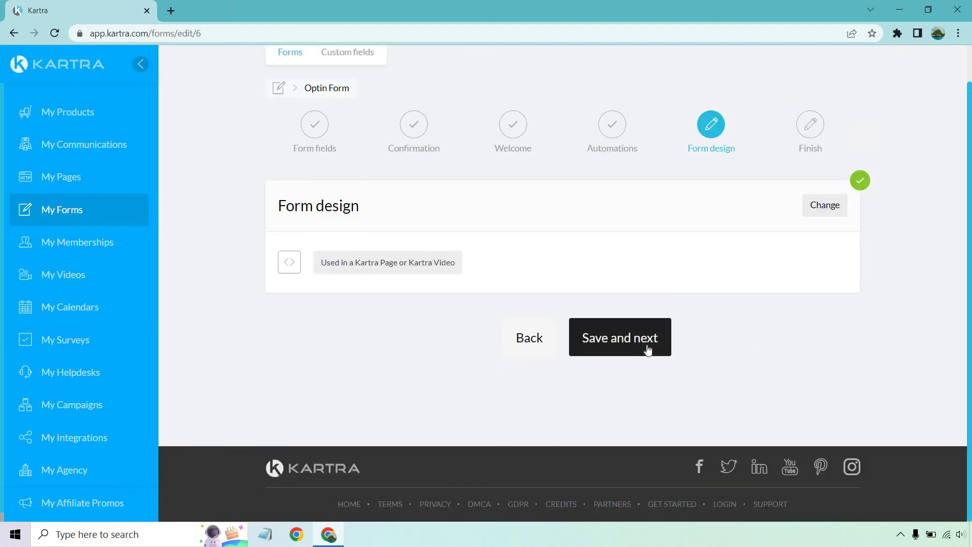
Complete the Optin Form setup, then open the Landing Page editor and scroll to its placeholder form
click(647, 347)
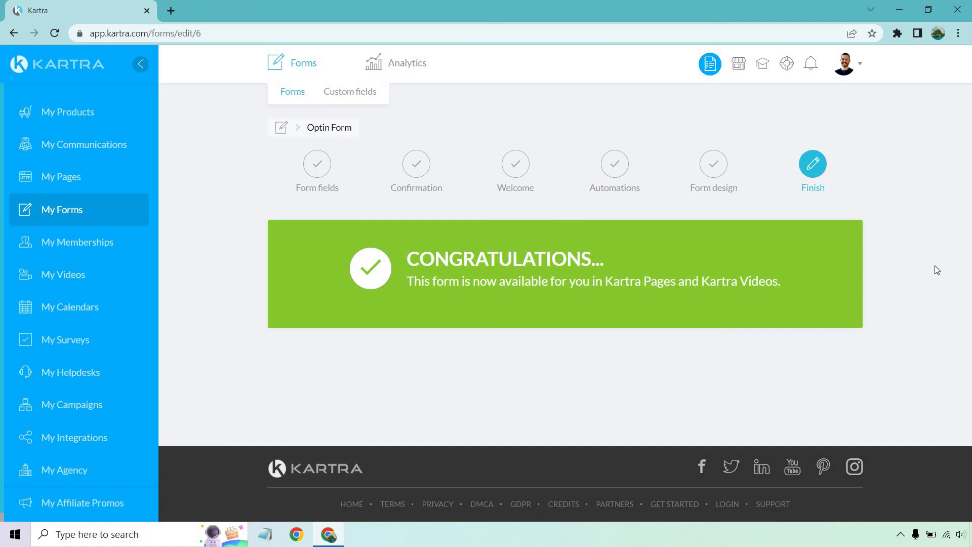
click(70, 177)
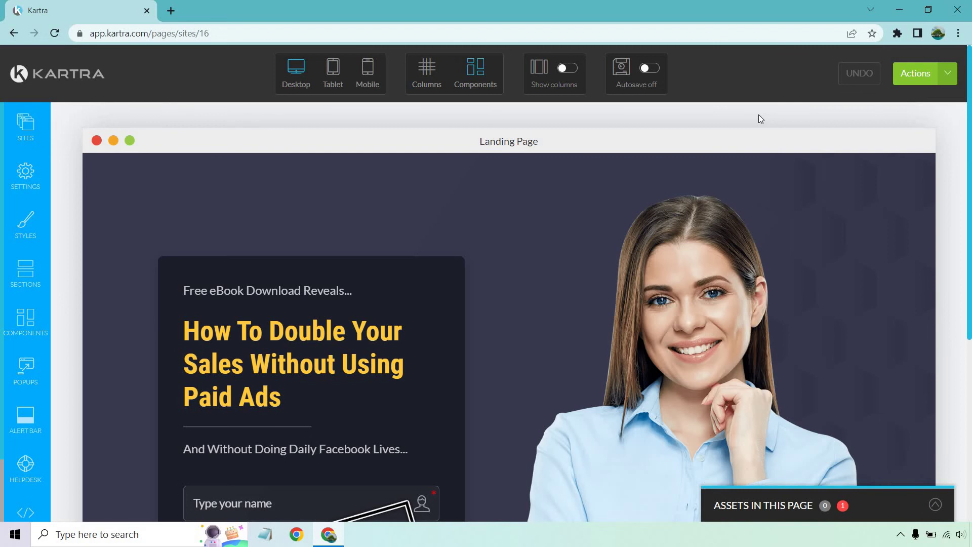
scroll(567, 225, down, 2)
scroll(566, 225, down, 1)
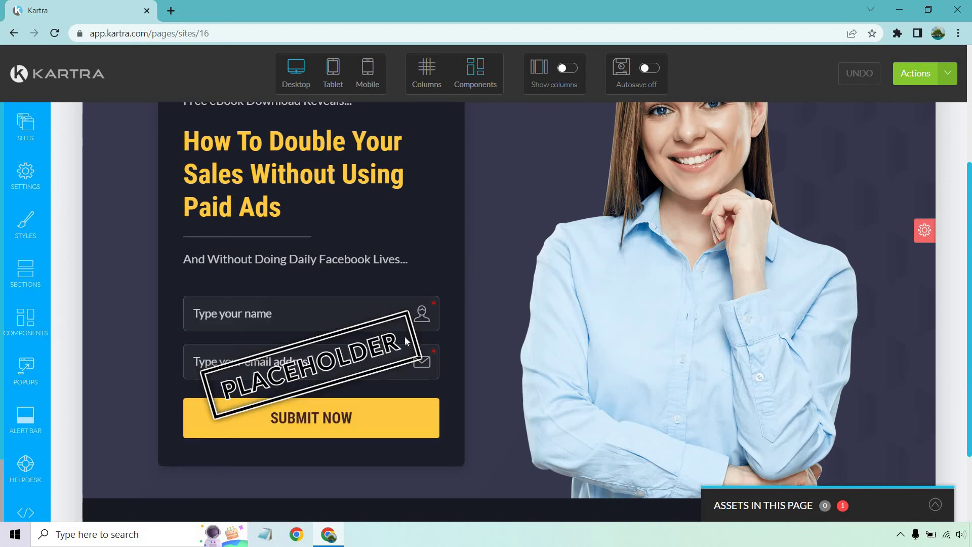
Swap the placeholder form block for the Optin Form and save the Landing Page's progress
mouse_move(347, 334)
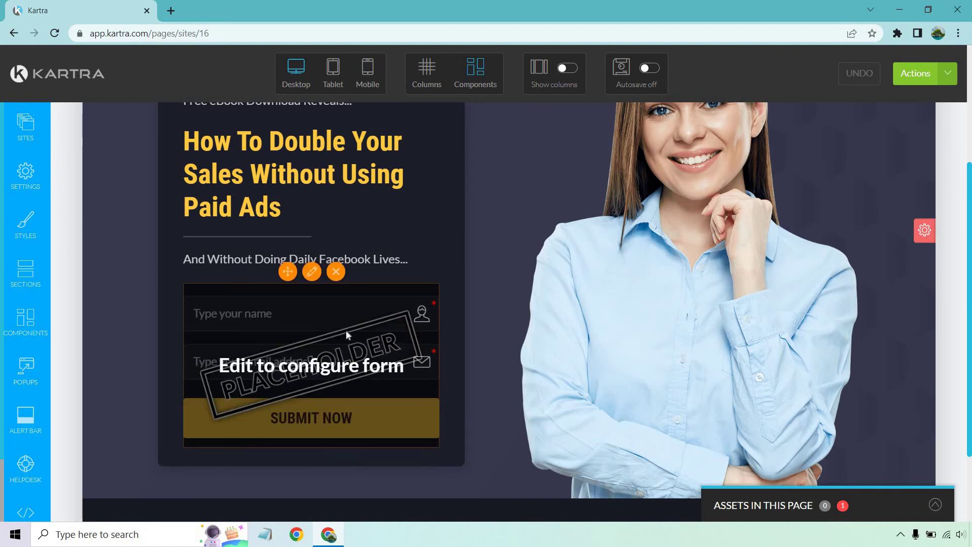
click(312, 272)
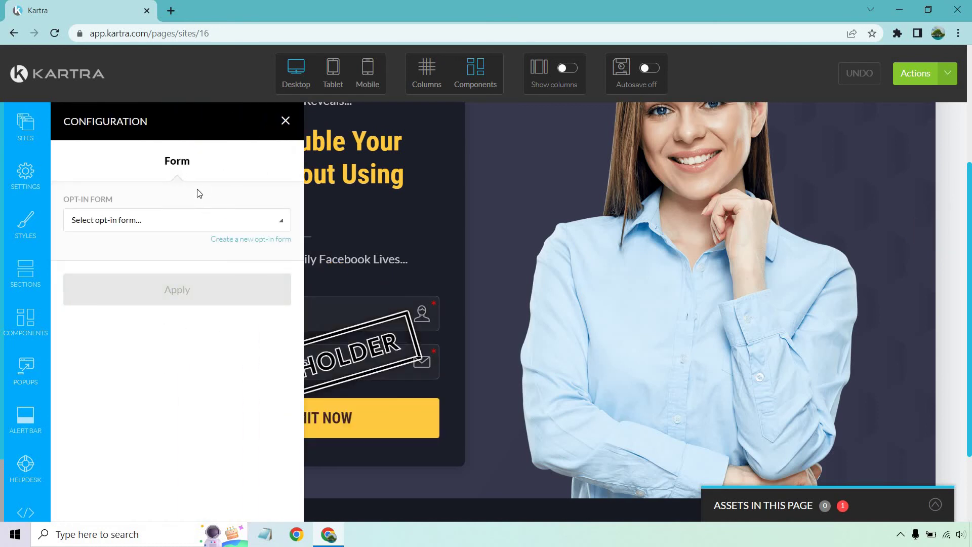
click(152, 223)
click(152, 238)
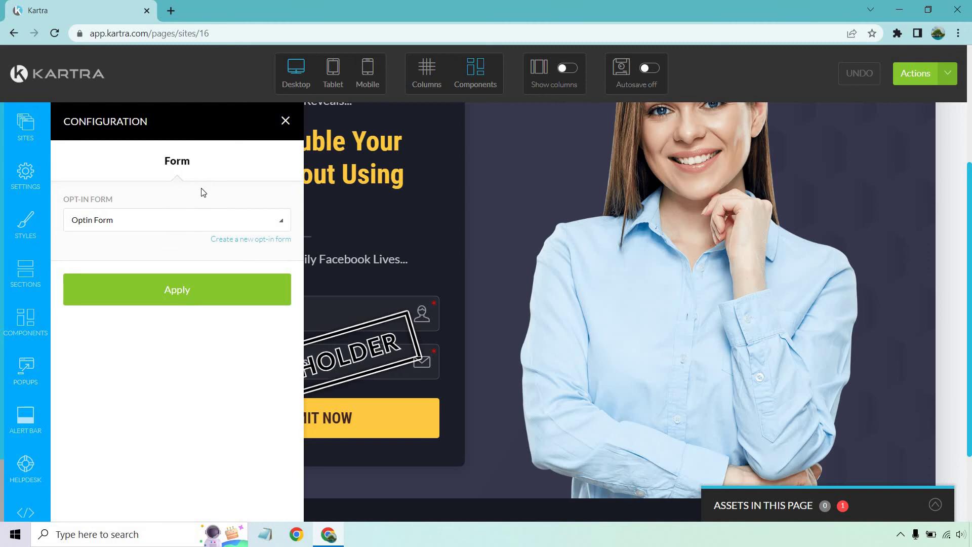
click(171, 297)
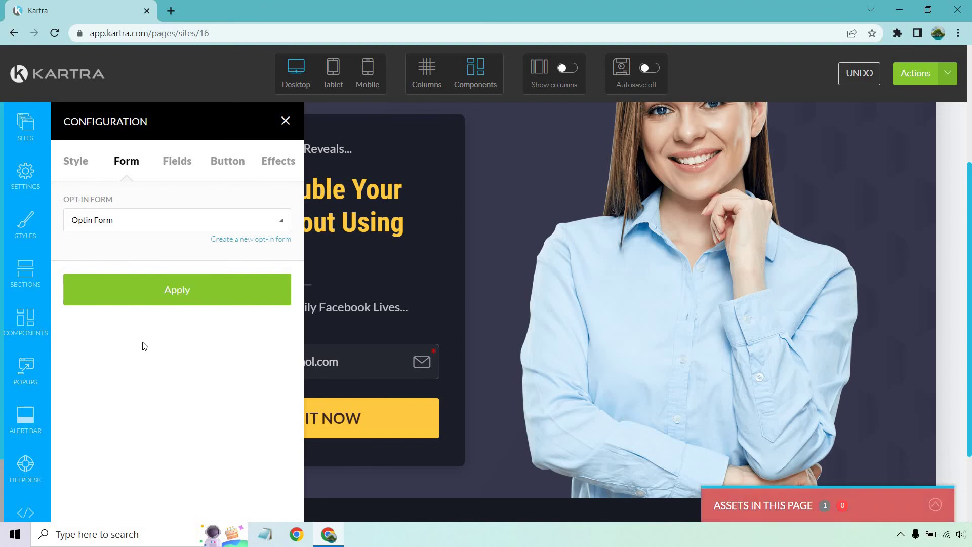
click(283, 121)
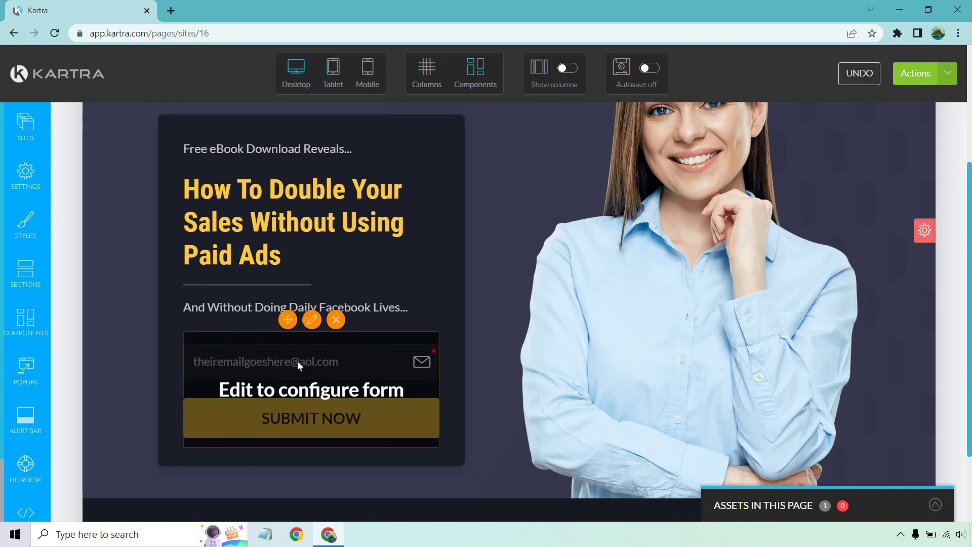
click(945, 70)
click(893, 130)
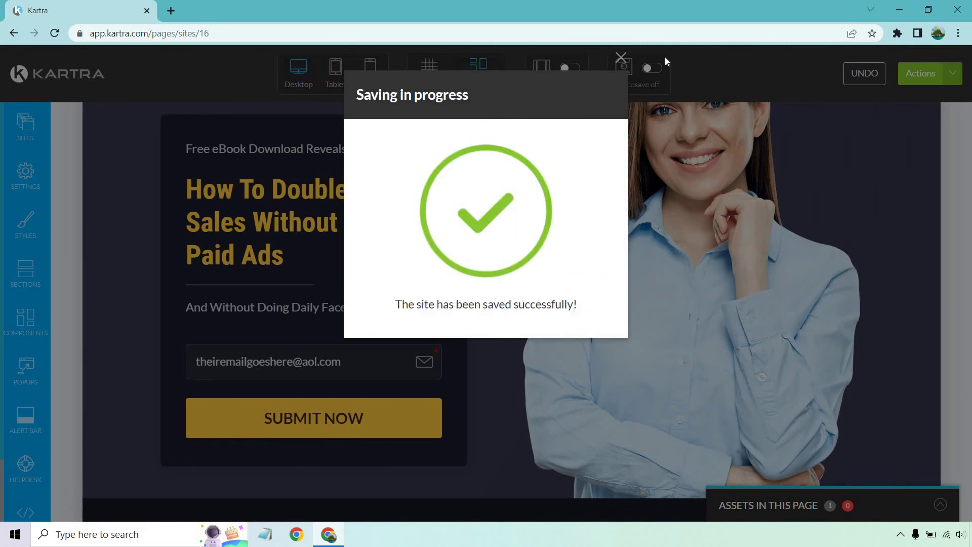
Publish the Landing Page live from the Actions menu
click(620, 57)
click(947, 74)
click(879, 182)
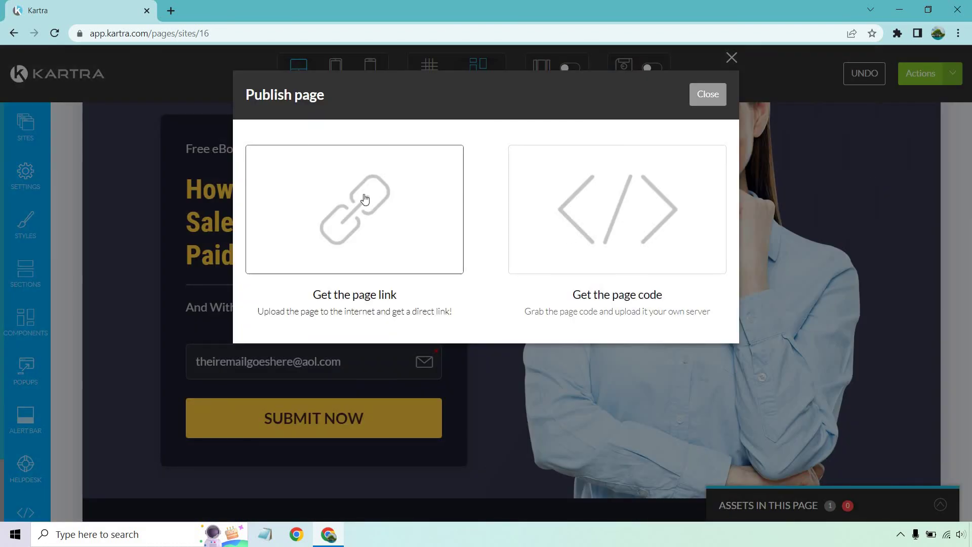
Copy the live page link marketingisland.kartra.com/page/TxD16 and open it in an incognito window
click(367, 202)
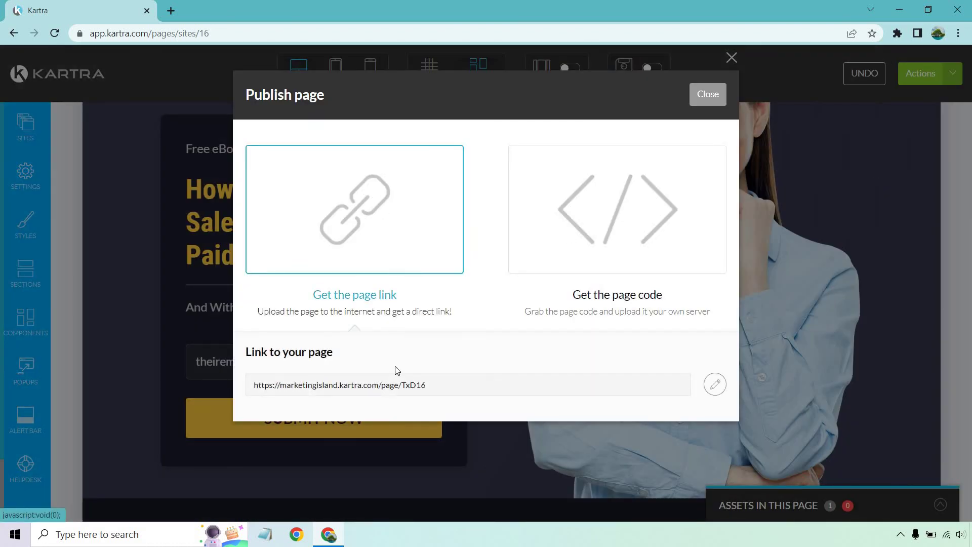
click(391, 384)
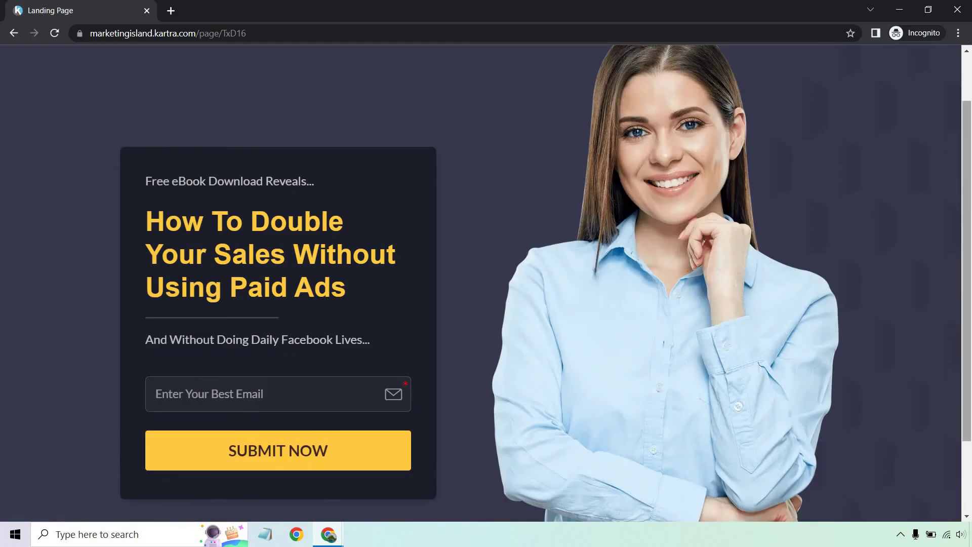
click(957, 9)
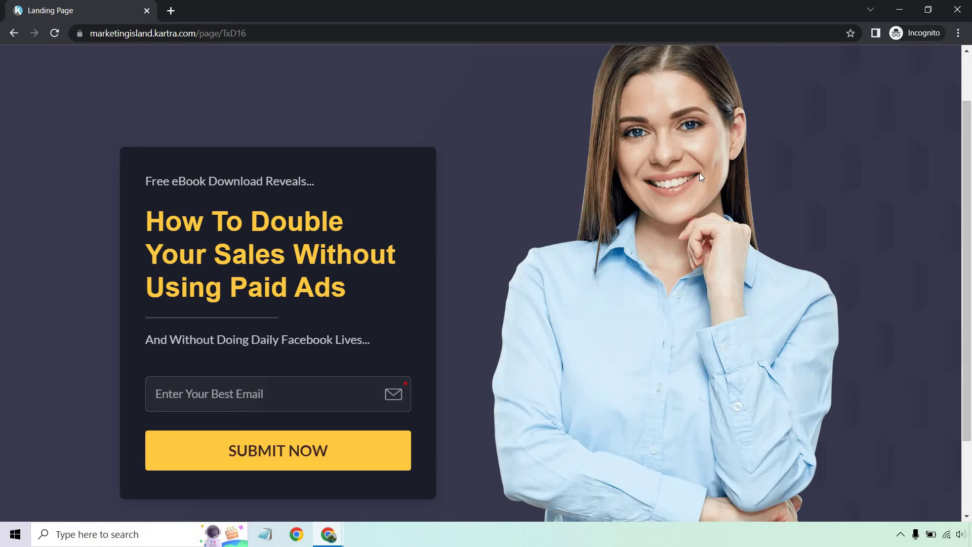
Paste a test email address into the live form and submit it with SUBMIT NOW
key(ctrl+v)
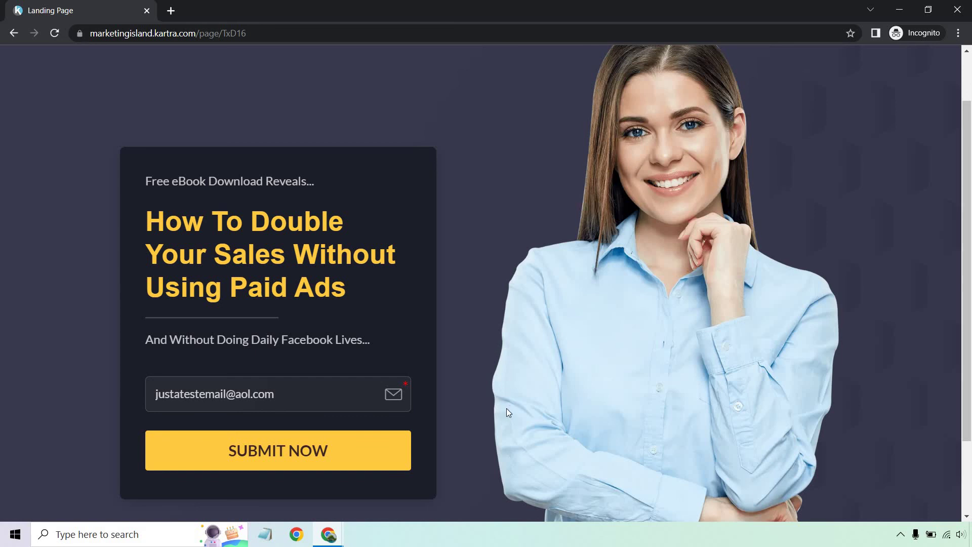
click(357, 447)
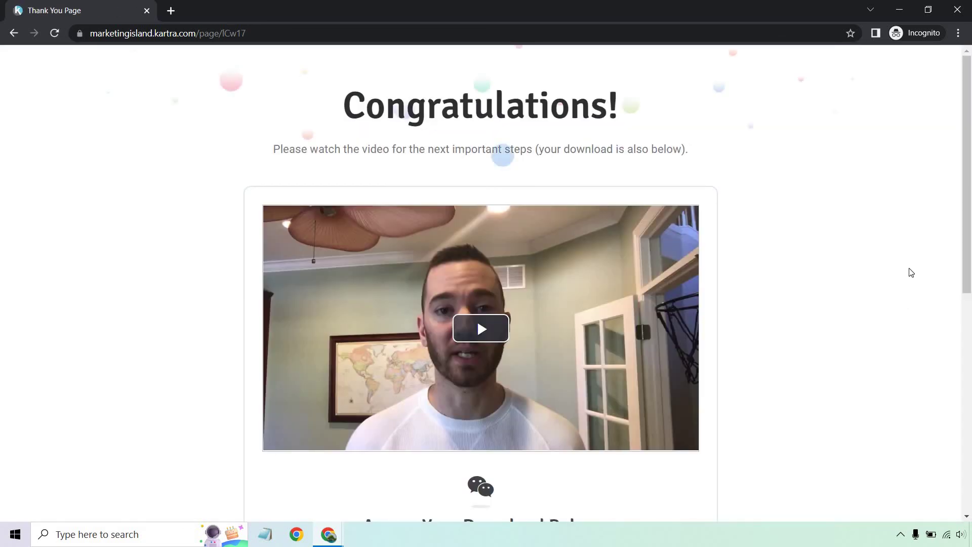
scroll(866, 198, down, 5)
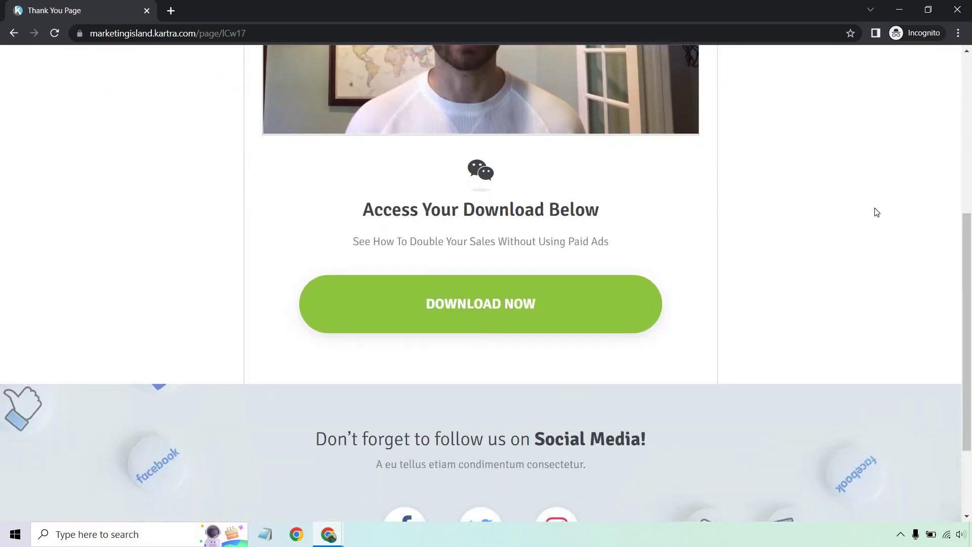
scroll(883, 311, up, 5)
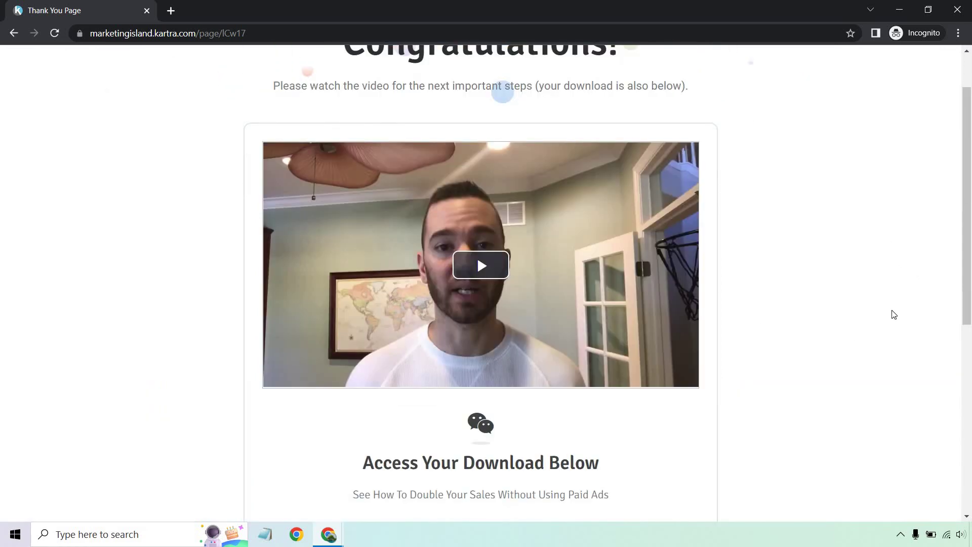